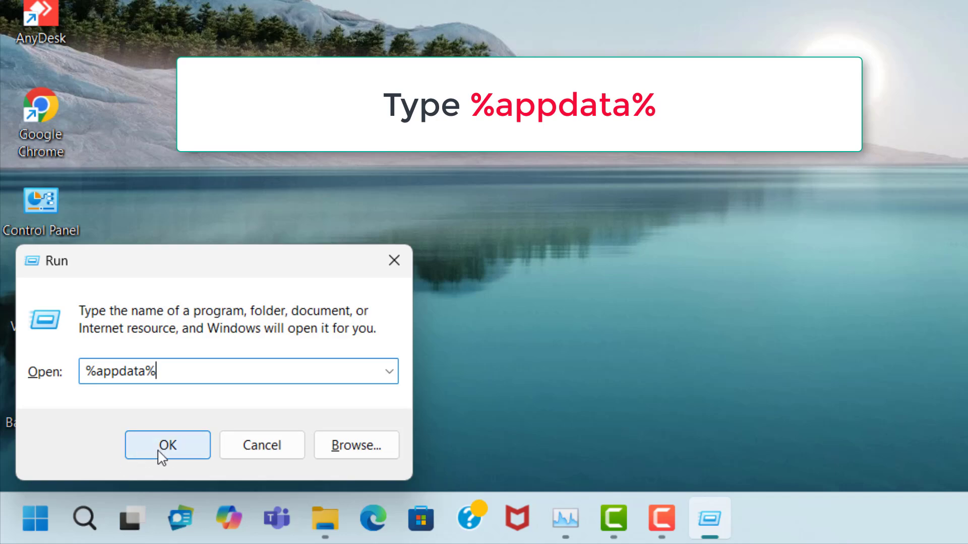
- Open the %appdata% location from the Run dialog and go to the Temp folder inside AppData > Local
{"action": "left_click", "coordinate": [147, 456]}
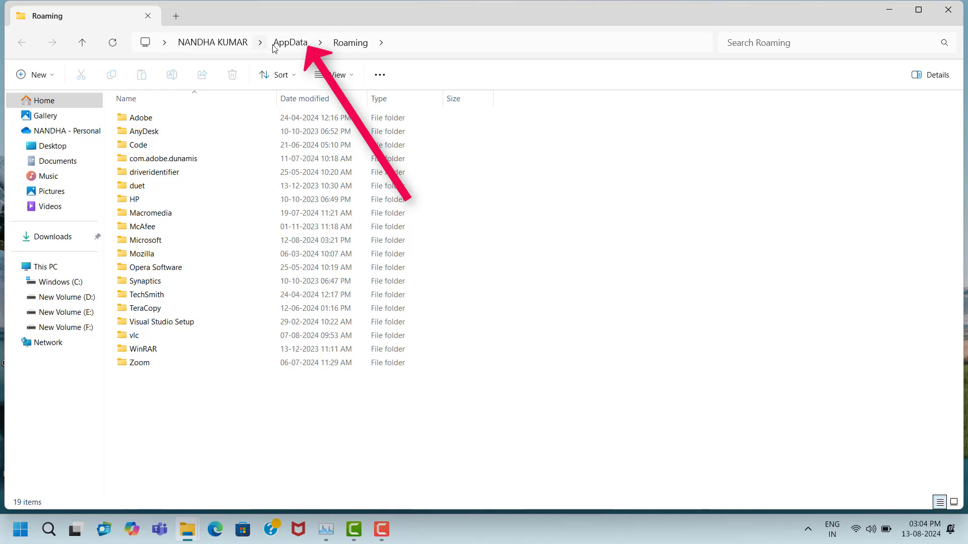
{"action": "left_click", "coordinate": [308, 47]}
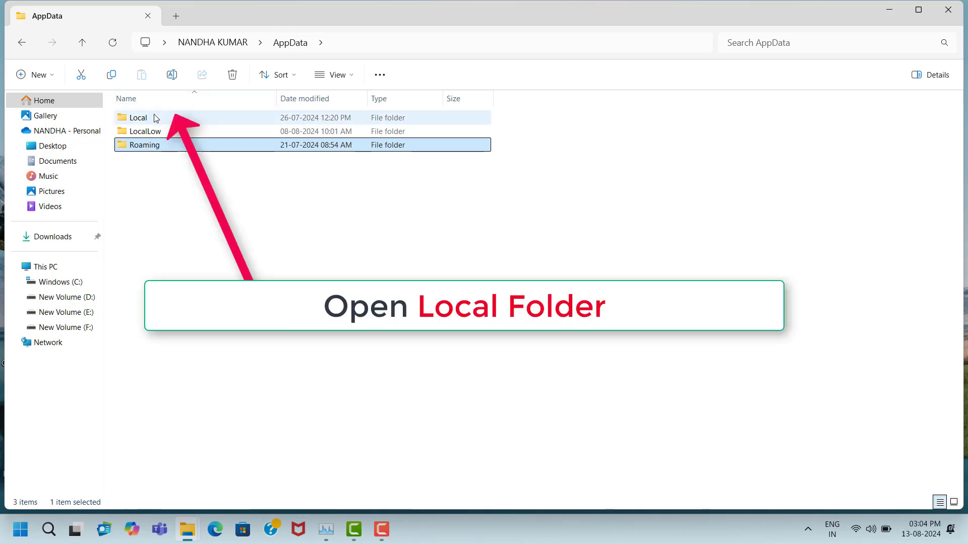
{"action": "left_click", "coordinate": [123, 121]}
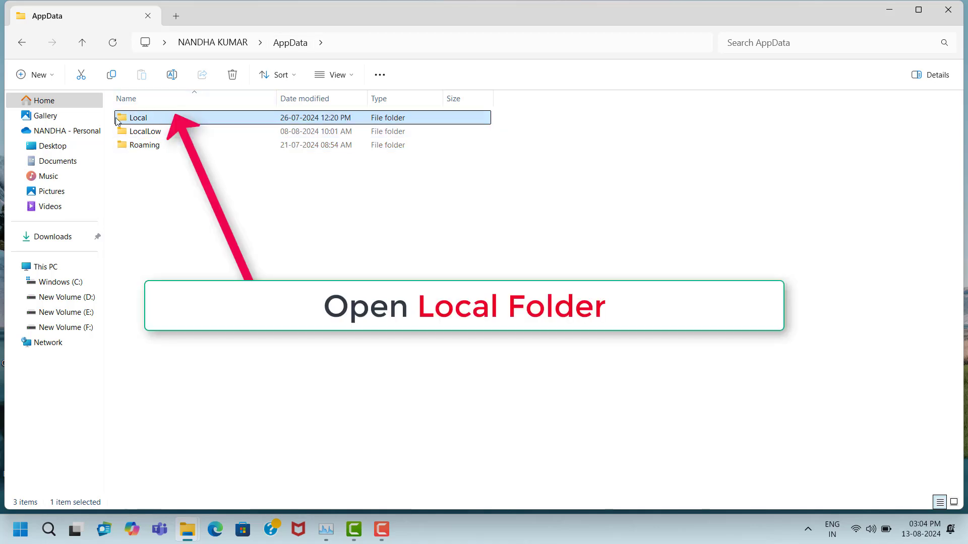
{"action": "double_click", "coordinate": [167, 121]}
{"action": "left_click", "coordinate": [153, 448]}
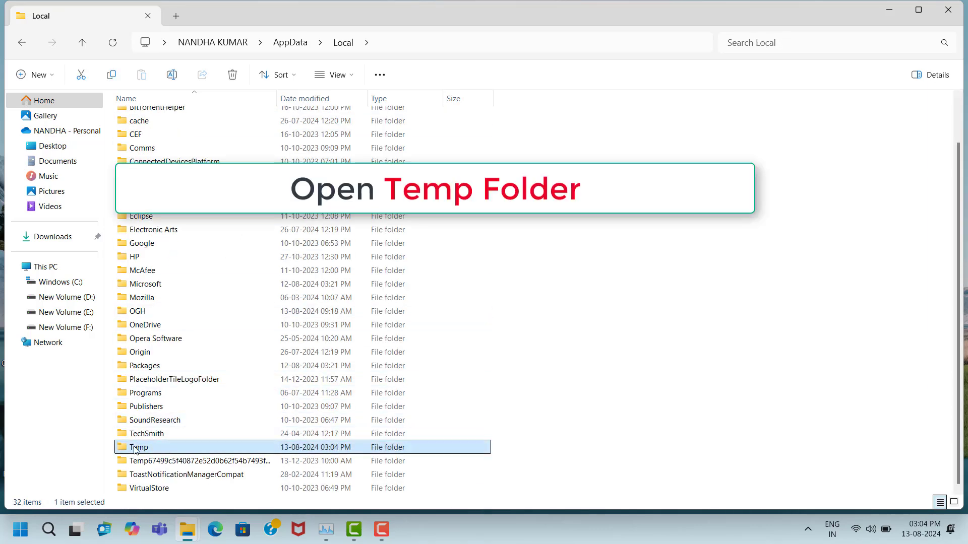
{"action": "double_click", "coordinate": [161, 451]}
- Select all items in the AppData Local Temp folder and bring up the actions available for them
{"action": "left_click", "coordinate": [186, 119]}
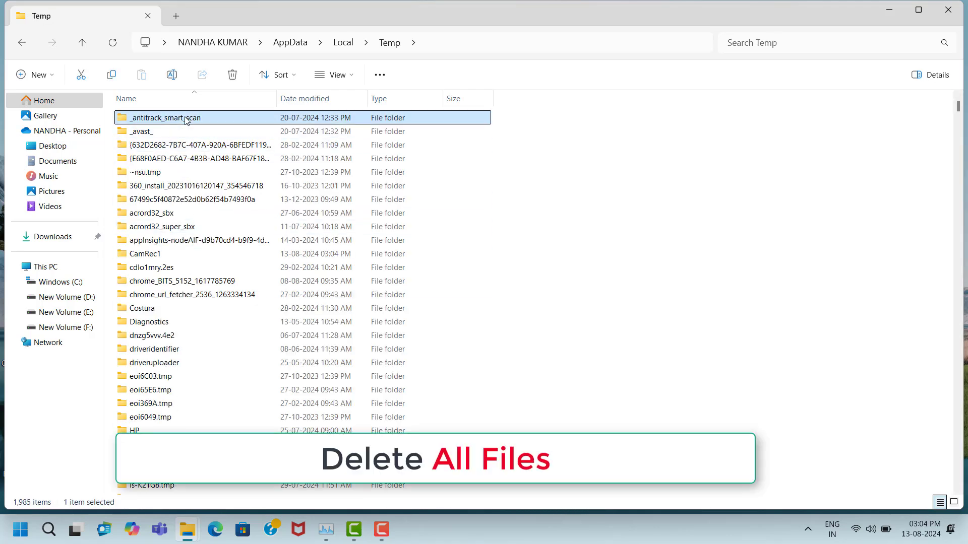
{"action": "key", "text": "ctrl+a"}
{"action": "right_click", "coordinate": [185, 119]}
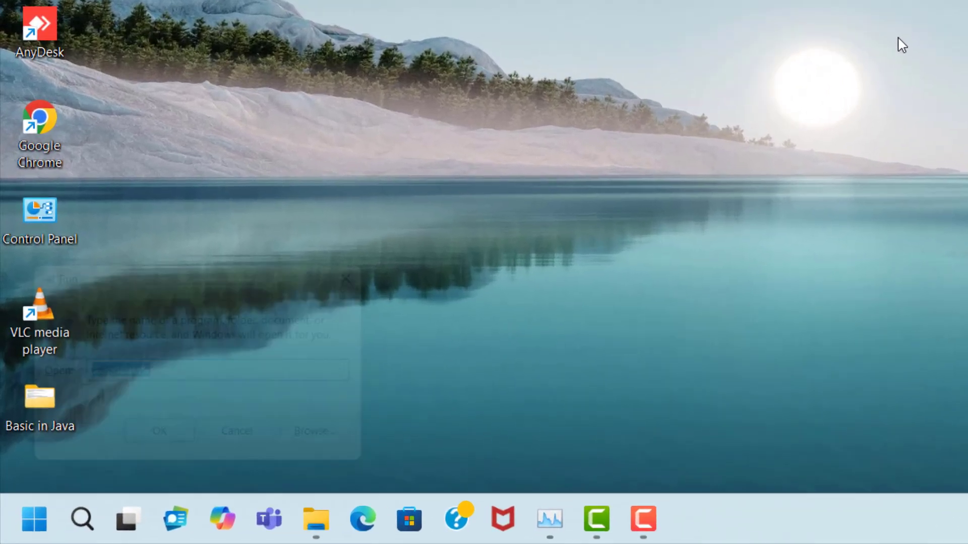
- Open the Windows Temp folder by running temp from the Run dialog
{"action": "key", "text": "super+r"}
{"action": "type", "text": "te"}
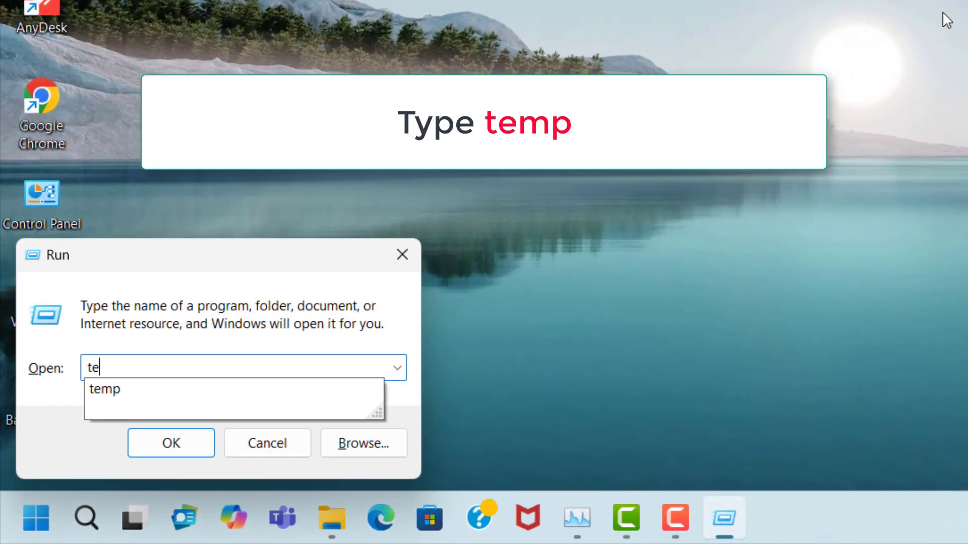
{"action": "type", "text": "mp"}
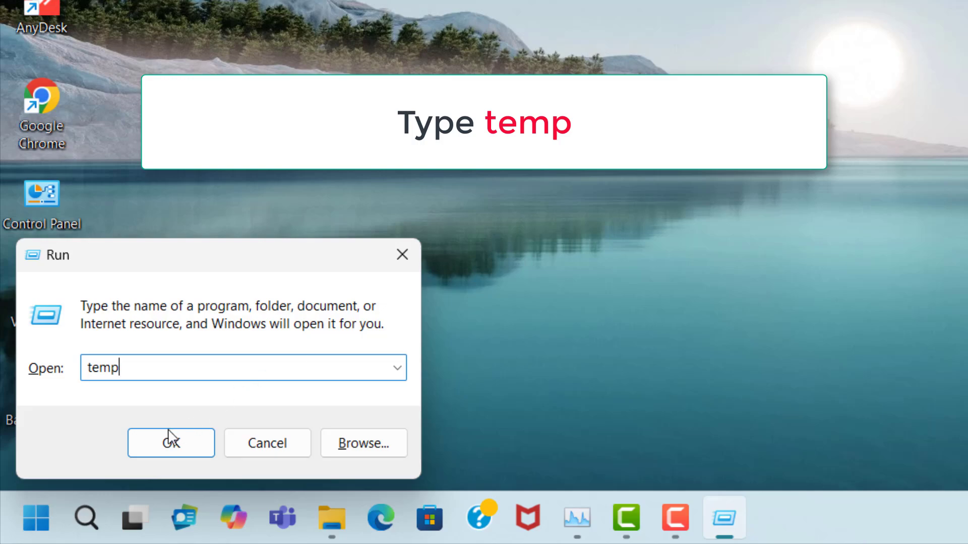
{"action": "left_click", "coordinate": [190, 448]}
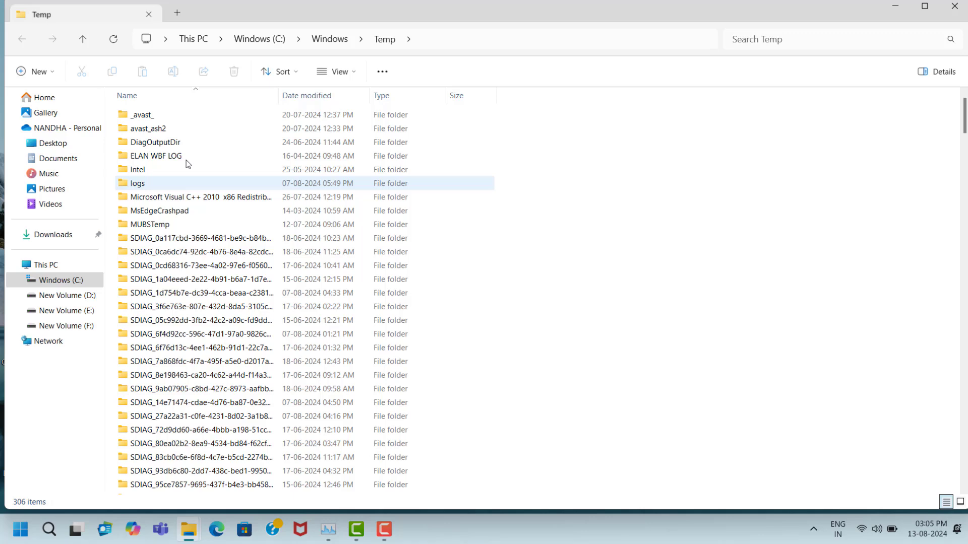
- Select all items in the Windows Temp folder and bring up the actions available for them
{"action": "left_click", "coordinate": [191, 117]}
{"action": "key", "text": "ctrl+a"}
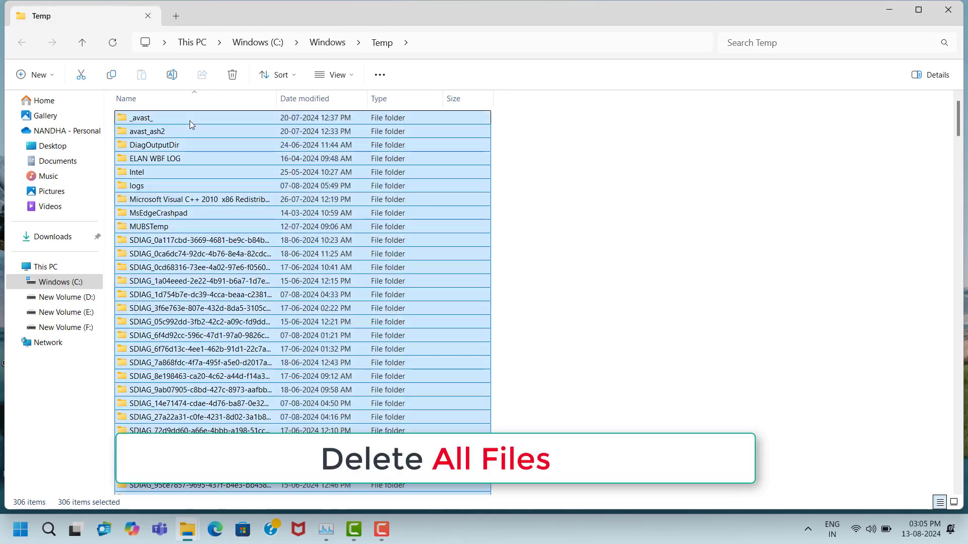
{"action": "right_click", "coordinate": [189, 120]}
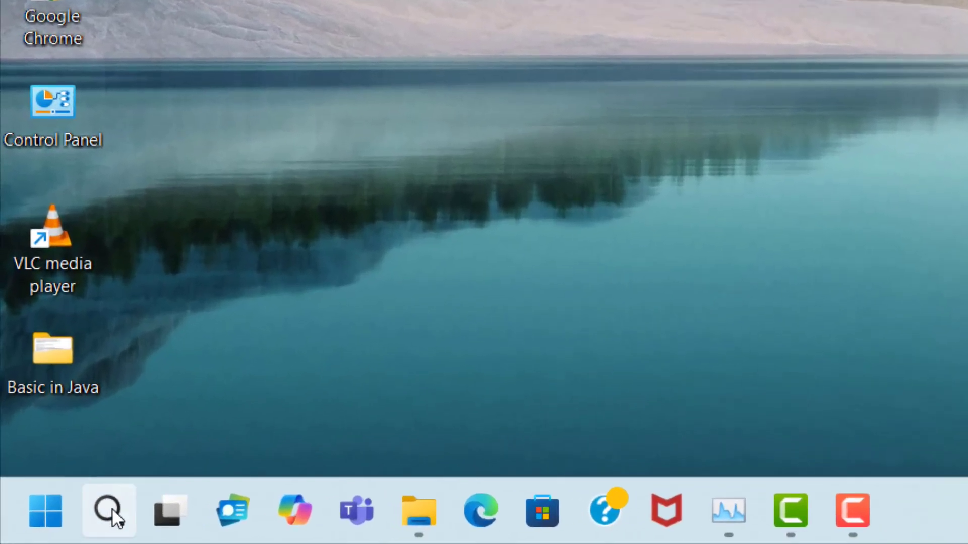
- Search Windows for Check for updates, open the Windows Update settings and start an update check
{"action": "left_click", "coordinate": [108, 509]}
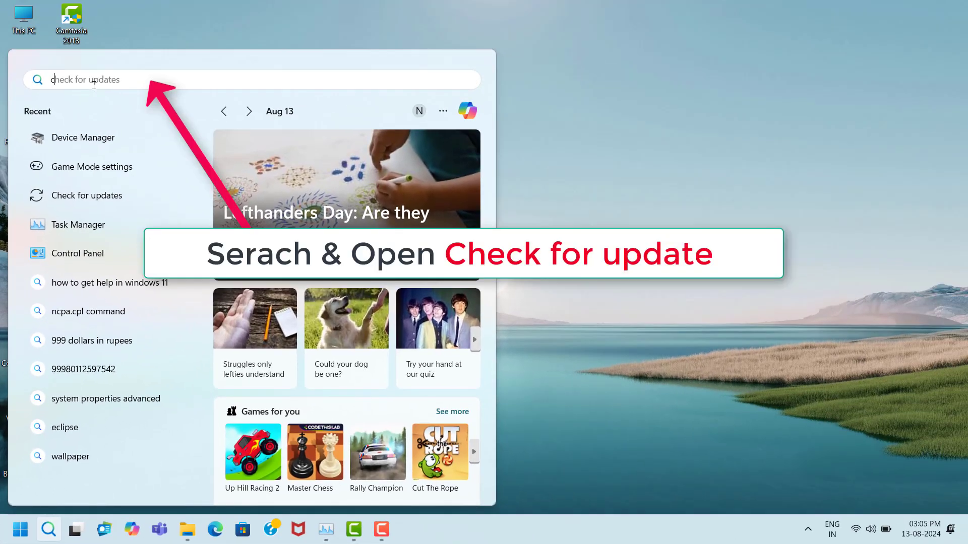
{"action": "type", "text": "che"}
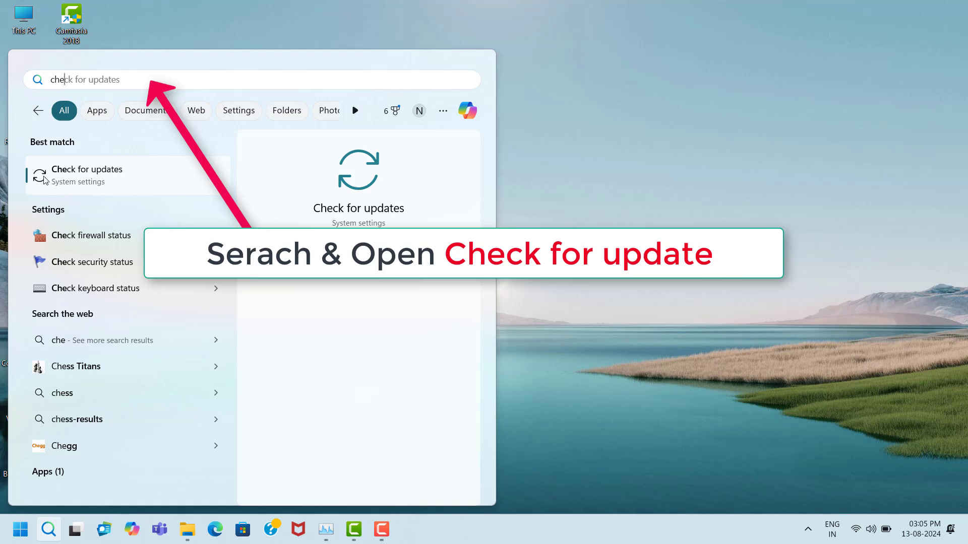
{"action": "left_click", "coordinate": [169, 187]}
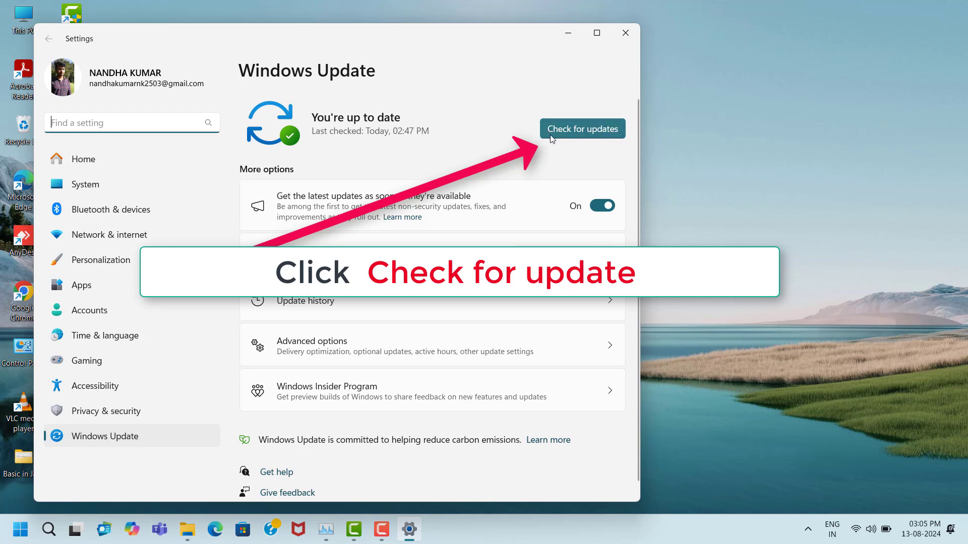
{"action": "left_click", "coordinate": [583, 135]}
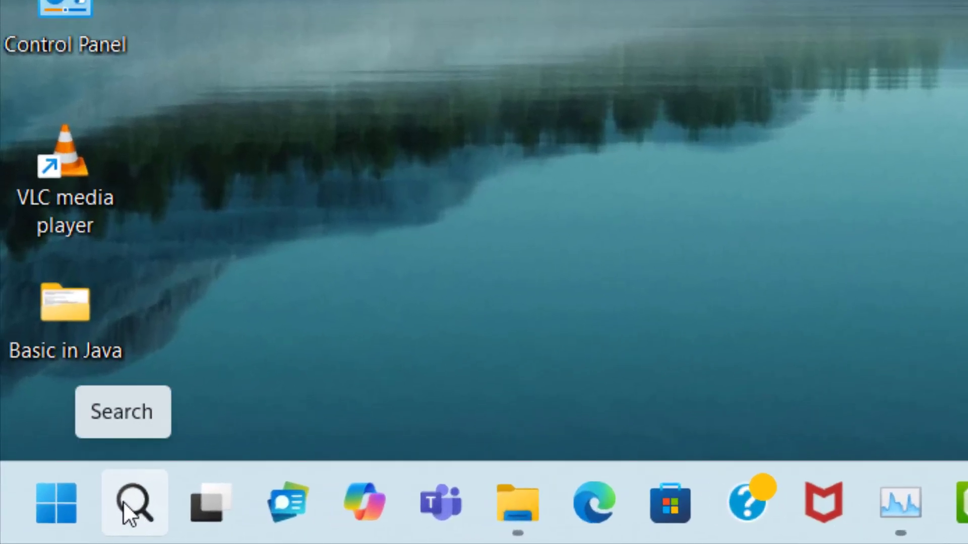
- Search Windows for the Game Mode settings, open them and turn Game Mode on
{"action": "left_click", "coordinate": [124, 501]}
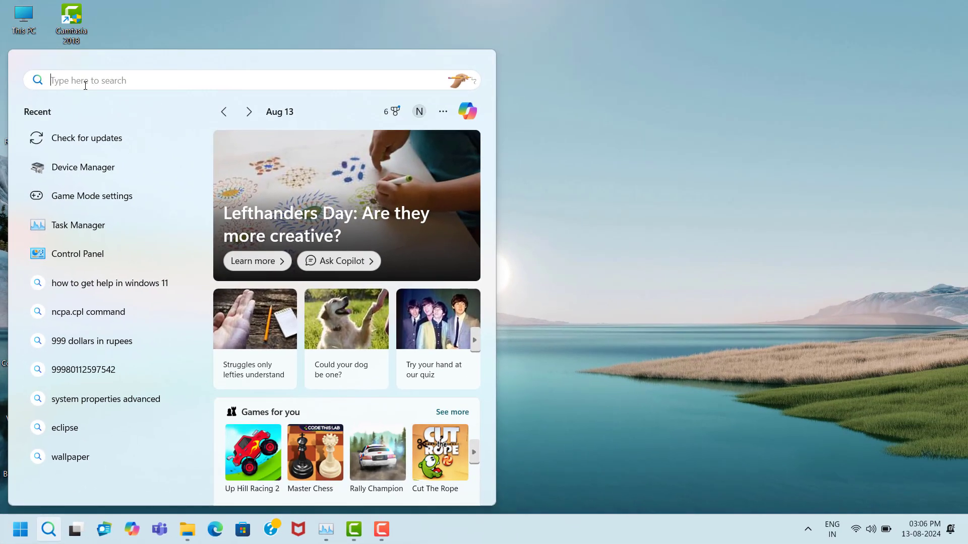
{"action": "type", "text": "game m"}
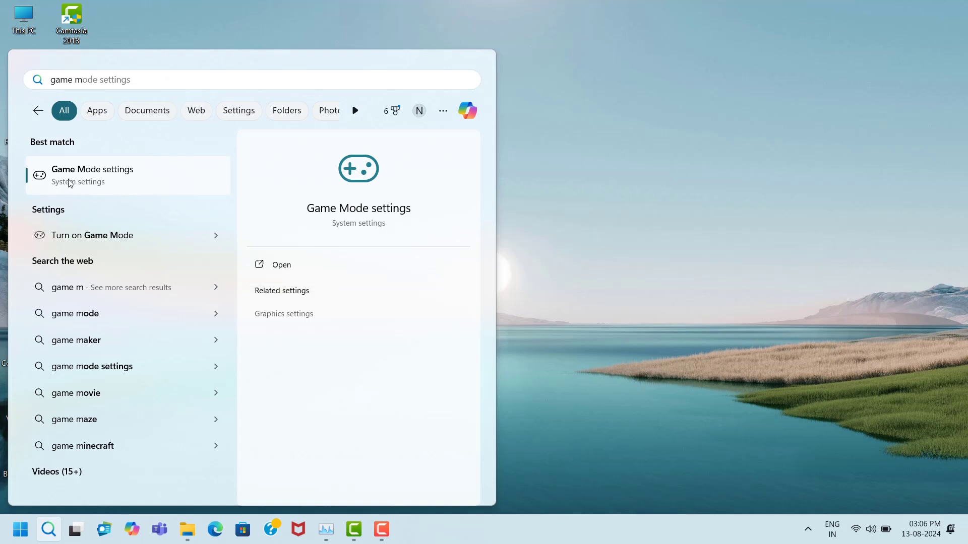
{"action": "left_click", "coordinate": [140, 175]}
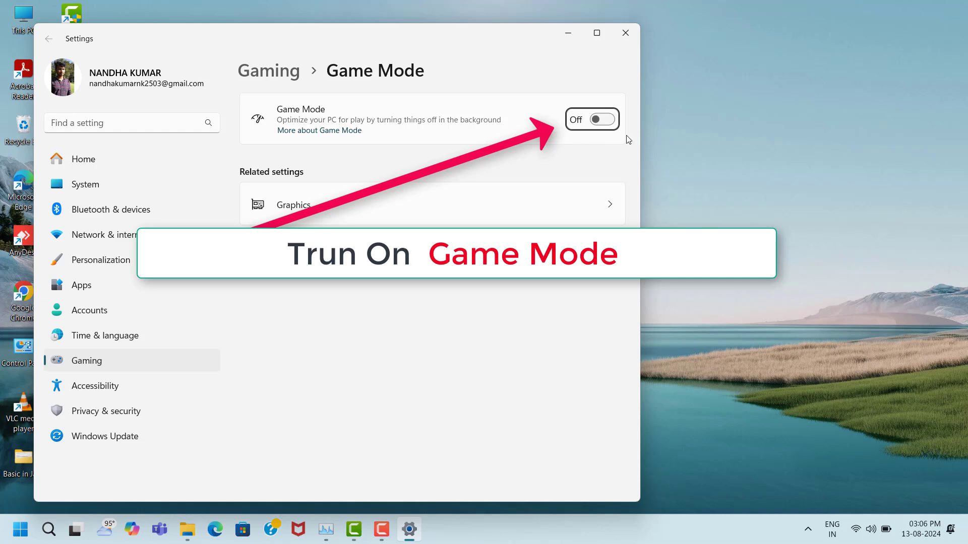
{"action": "left_click", "coordinate": [603, 119]}
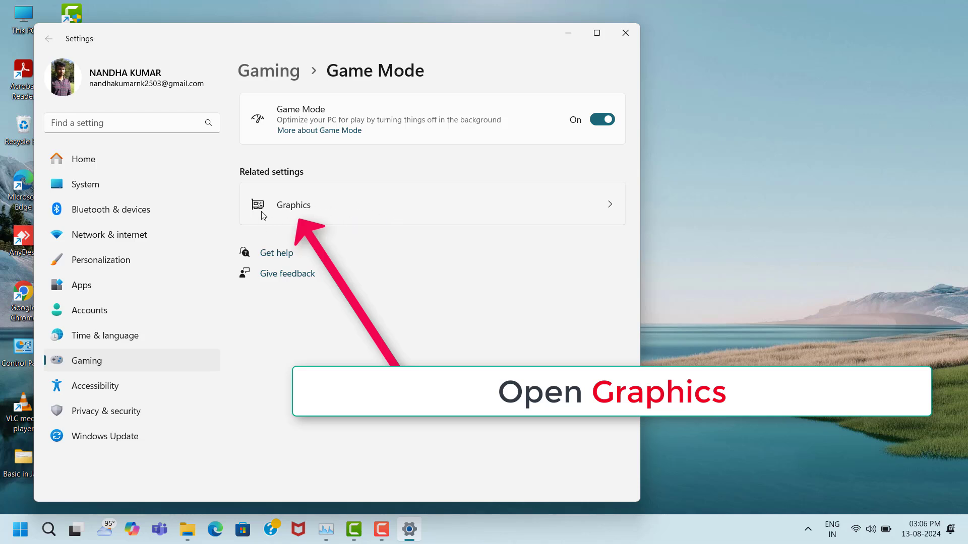
- Open the related Graphics settings and go to the default graphics settings
{"action": "left_click", "coordinate": [380, 213]}
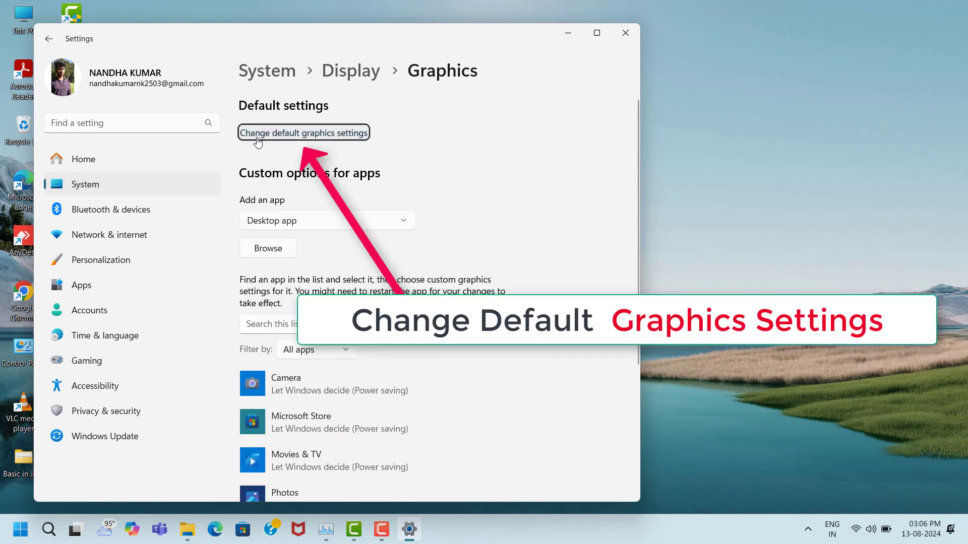
{"action": "left_click", "coordinate": [318, 134]}
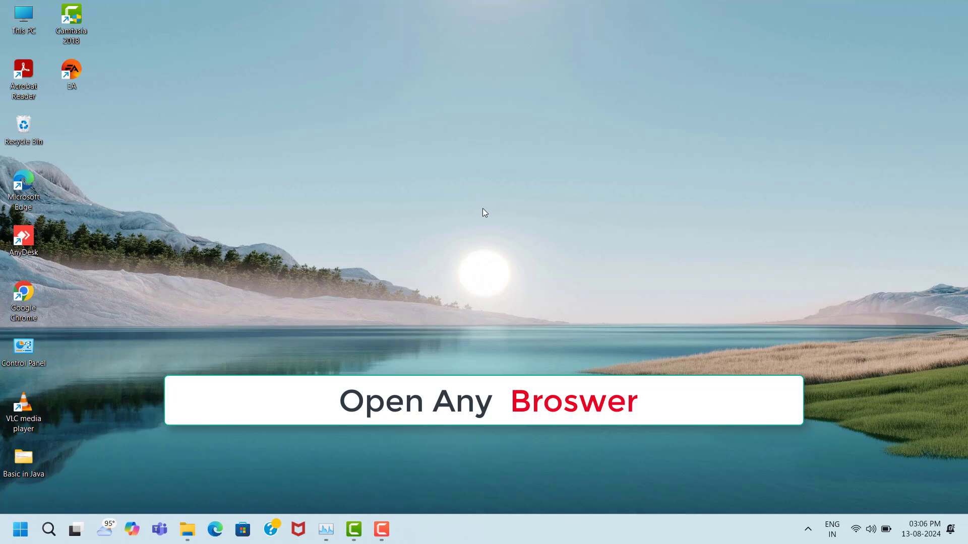
- Switch to Google Chrome and search Google for "directx setup"
{"action": "double_click", "coordinate": [37, 287]}
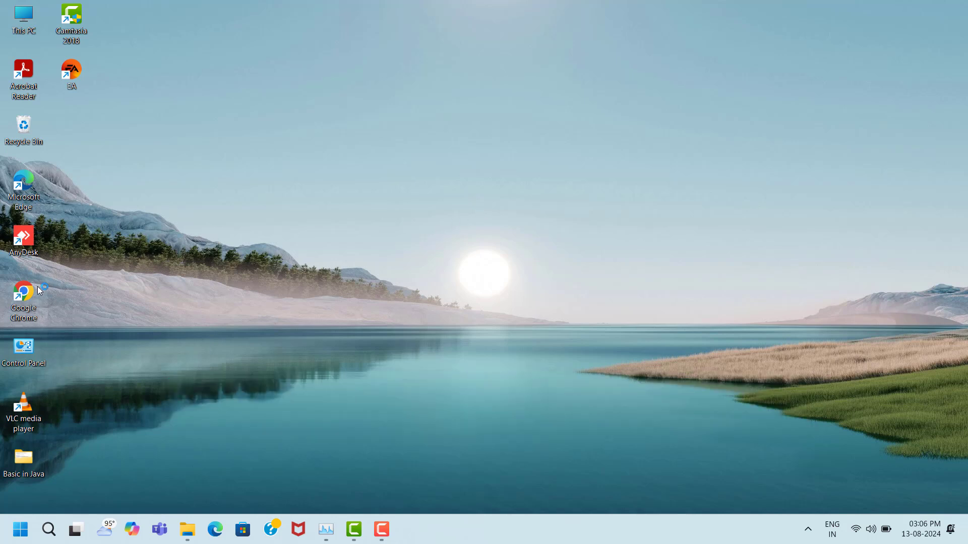
{"action": "left_click", "coordinate": [382, 273]}
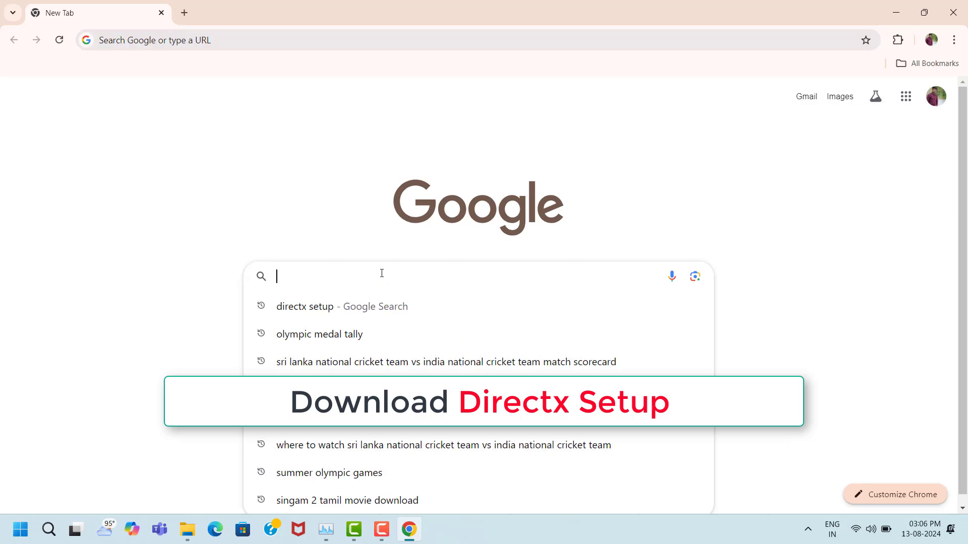
{"action": "type", "text": "directx setup"}
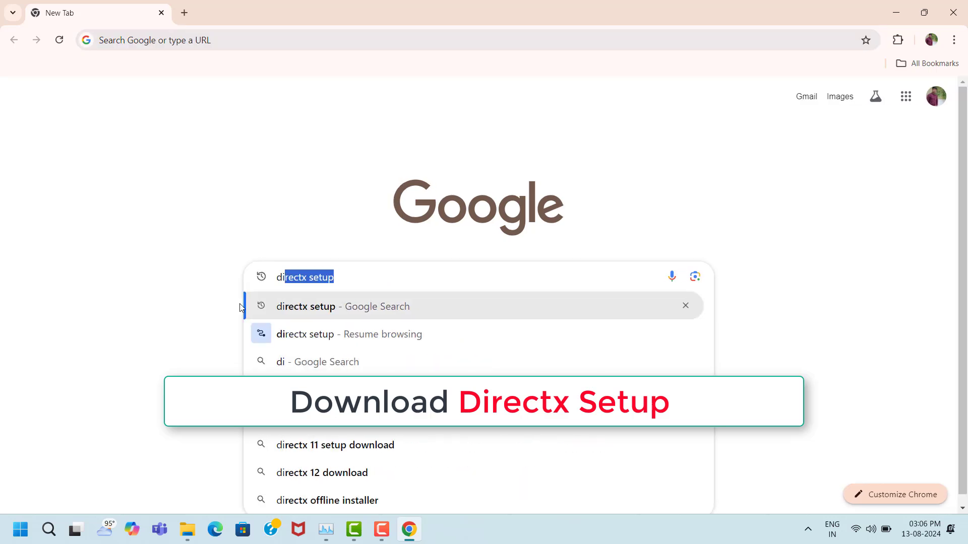
{"action": "left_click", "coordinate": [341, 311]}
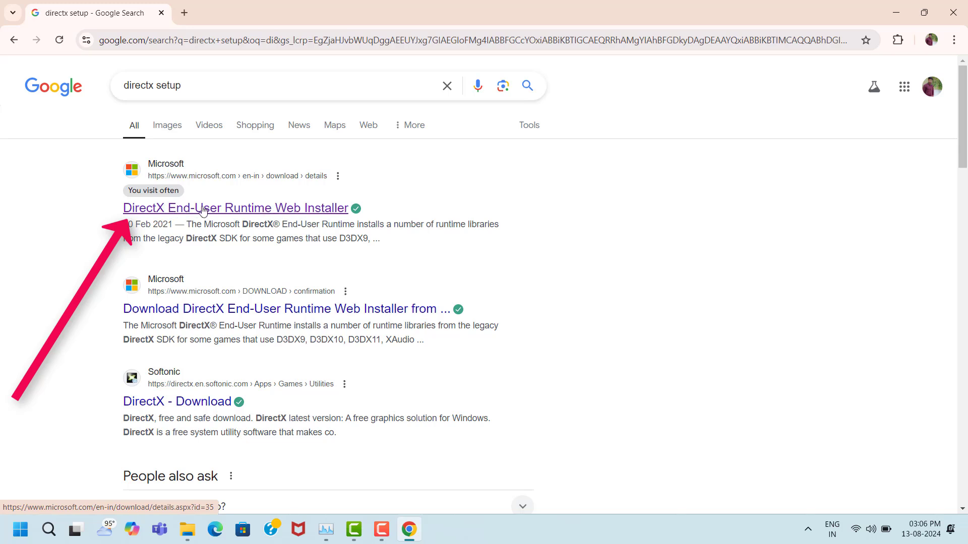
- Open Microsoft's DirectX End-User Runtime Web Installer page and download dxwebsetup.exe
{"action": "left_click", "coordinate": [261, 210]}
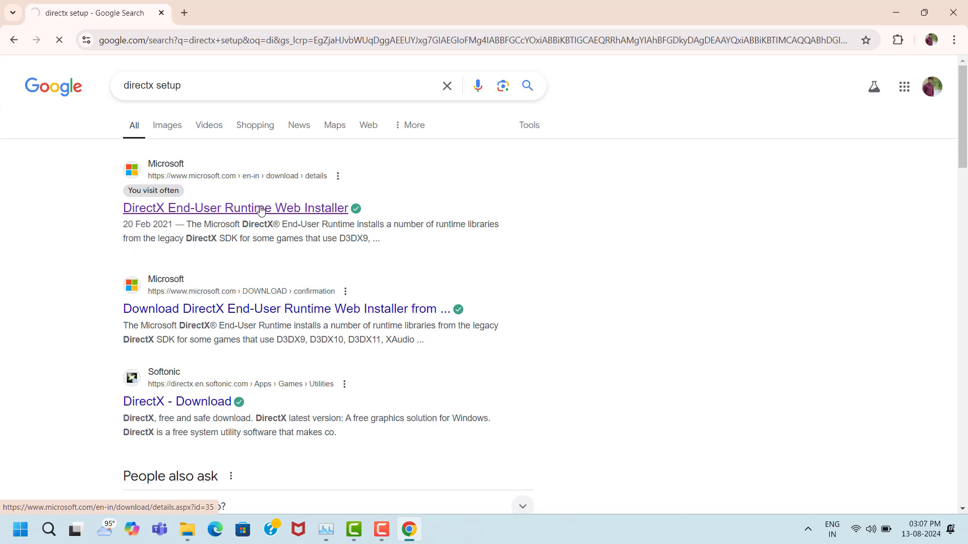
{"action": "scroll", "coordinate": [309, 210], "scroll_direction": "down", "scroll_amount": 5}
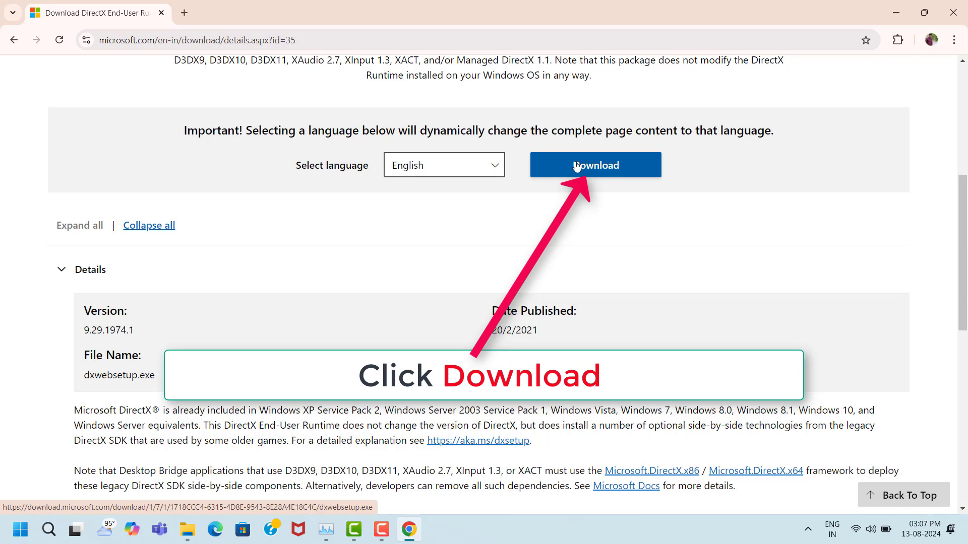
{"action": "left_click", "coordinate": [614, 167]}
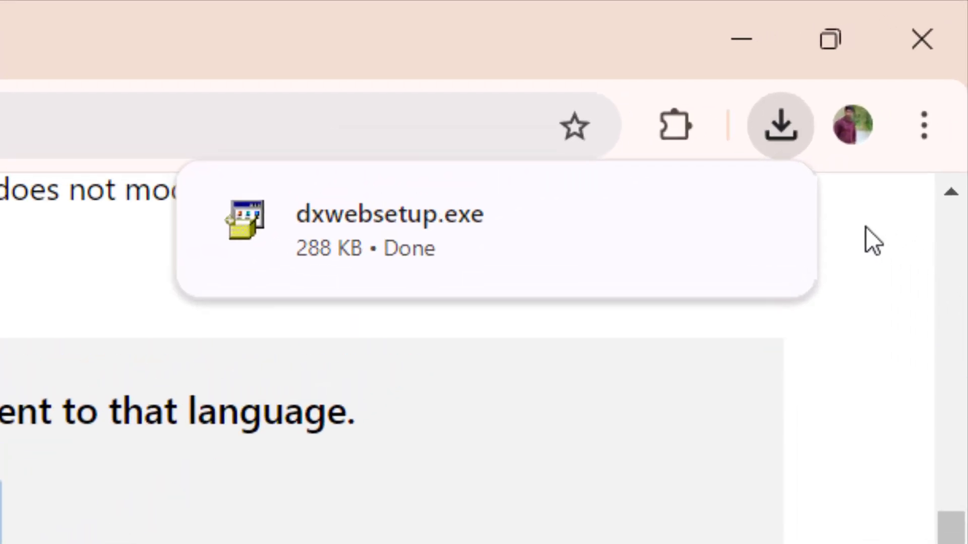
- Run the downloaded dxwebsetup.exe, accept the license agreement and proceed with the DirectX installation
{"action": "left_click", "coordinate": [739, 220]}
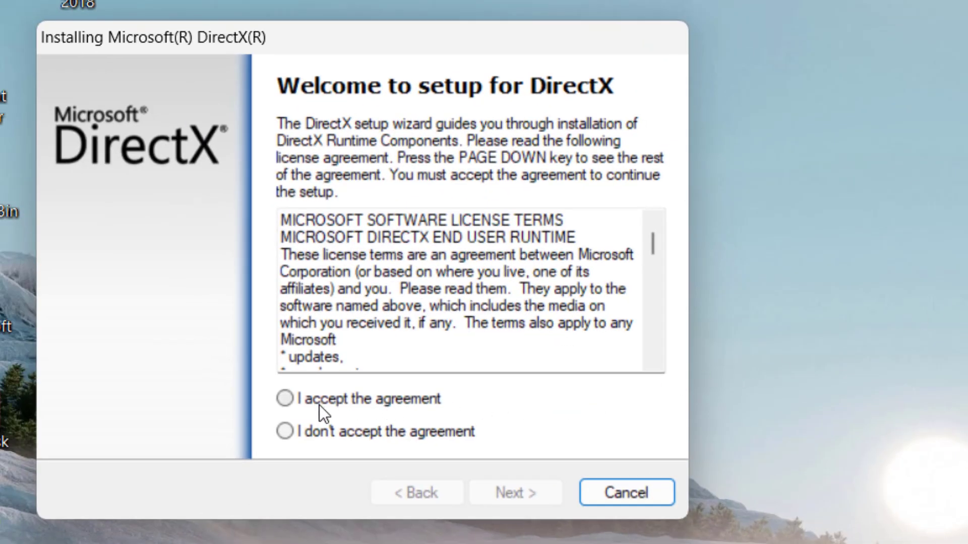
{"action": "left_click", "coordinate": [285, 399]}
{"action": "left_click", "coordinate": [530, 485]}
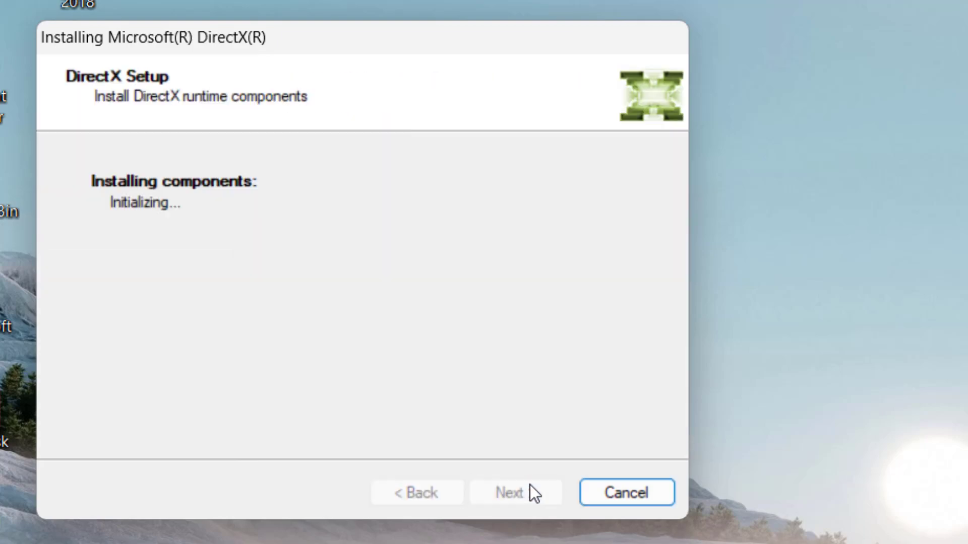
{"action": "left_click", "coordinate": [530, 484]}
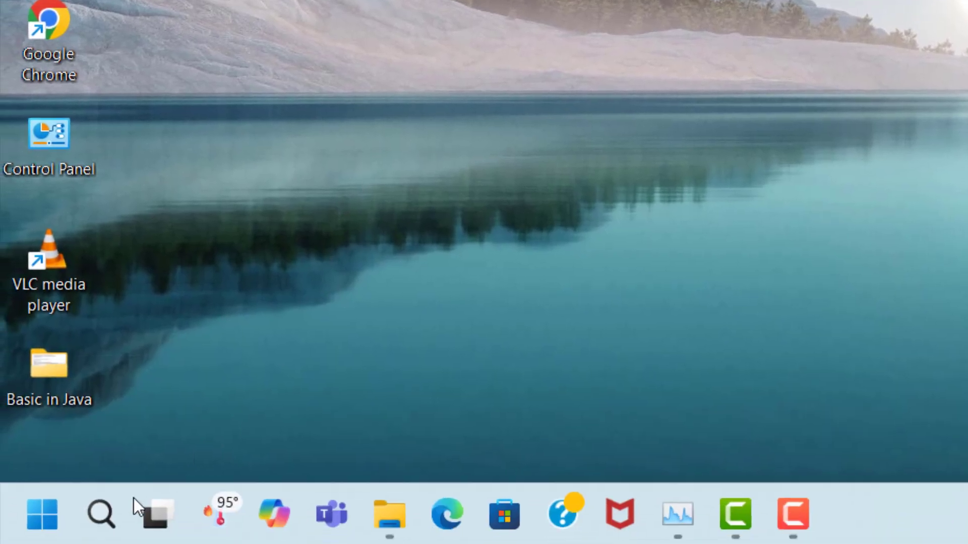
- Open Device Manager through Windows search and expand the Display adapters category
{"action": "left_click", "coordinate": [103, 523]}
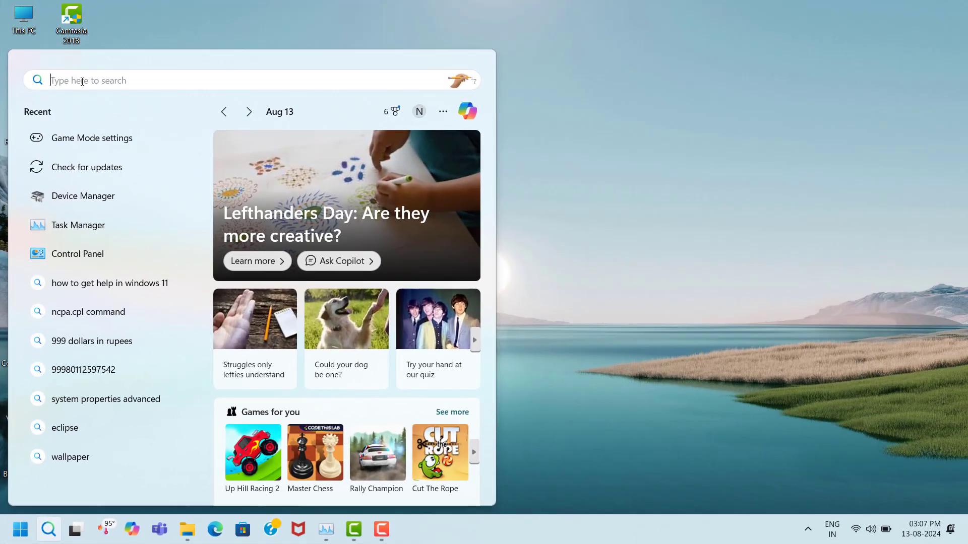
{"action": "type", "text": "dev"}
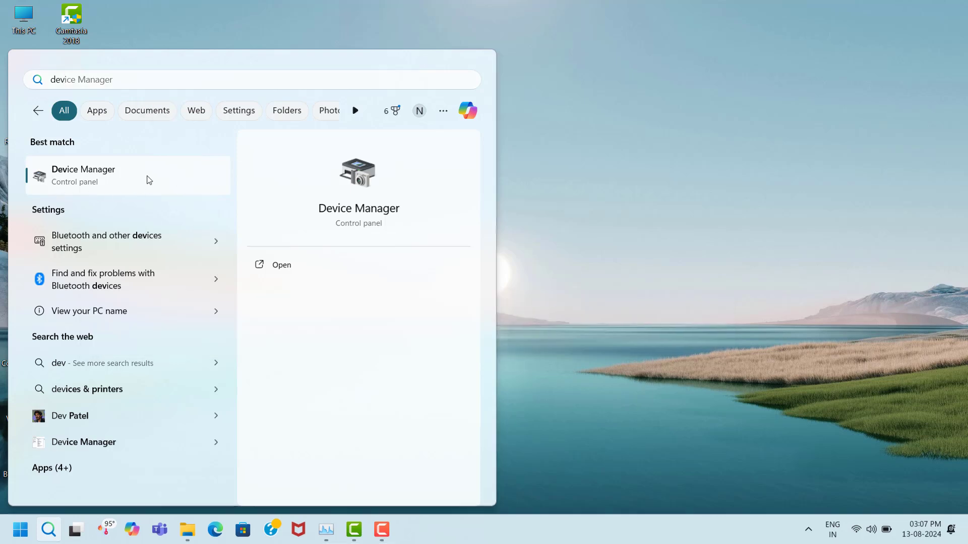
{"action": "left_click", "coordinate": [147, 177]}
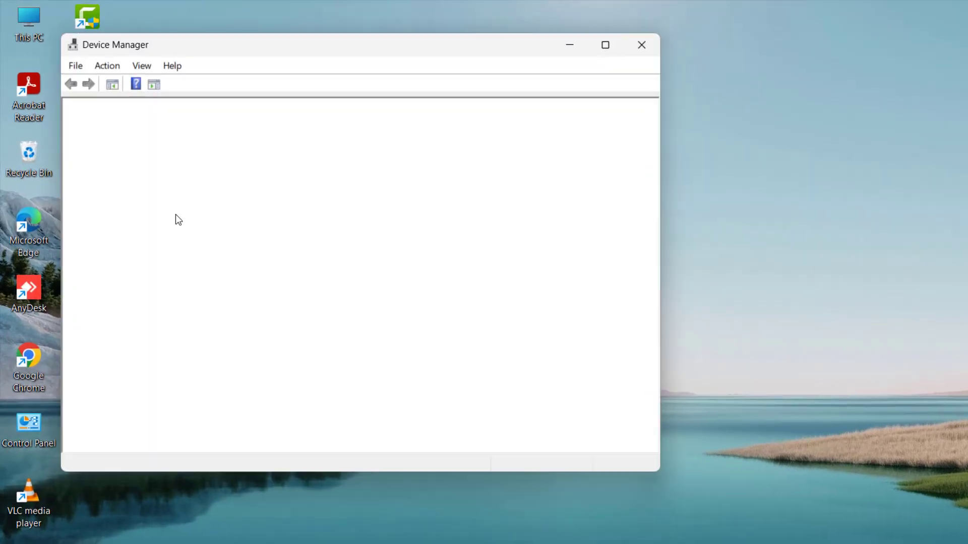
{"action": "left_click", "coordinate": [164, 230]}
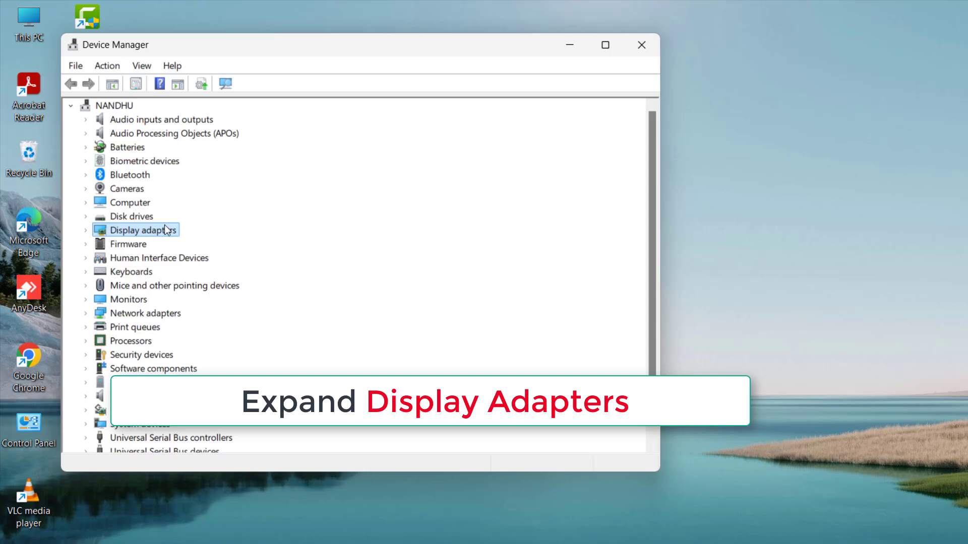
{"action": "left_click", "coordinate": [85, 230]}
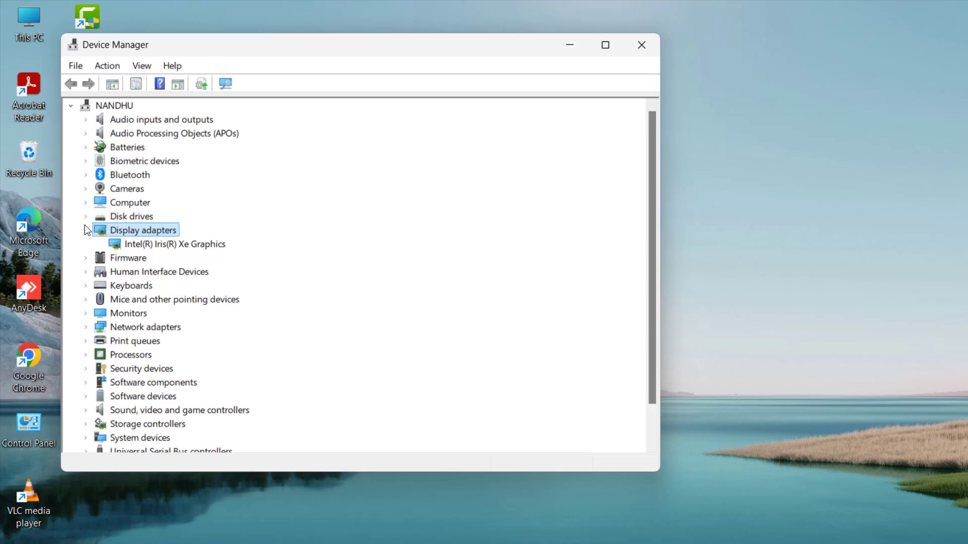
- Update the Intel(R) Iris(R) Xe Graphics driver by manually picking Intel(R) Iris(R) Xe Graphics from the available drivers on the computer and proceeding with its installation
{"action": "left_click", "coordinate": [127, 244]}
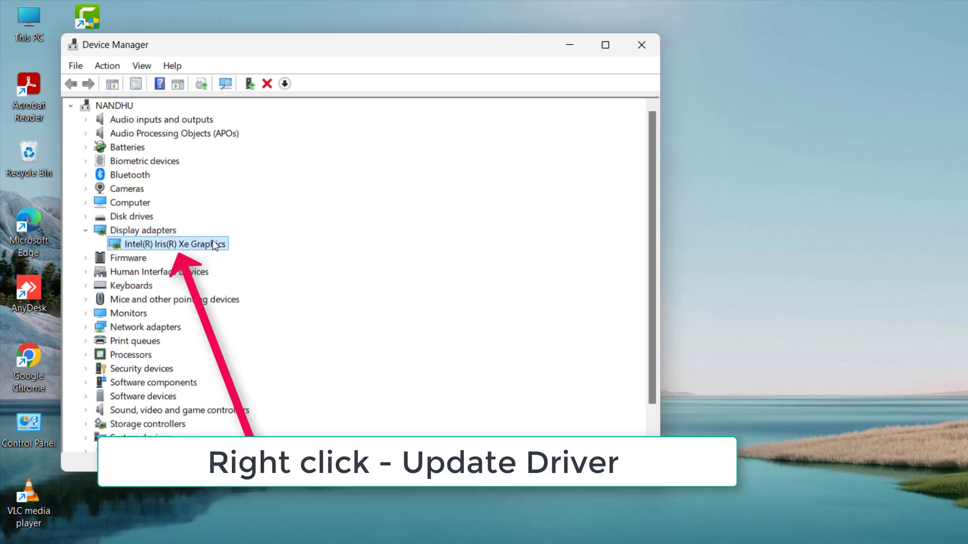
{"action": "right_click", "coordinate": [207, 249]}
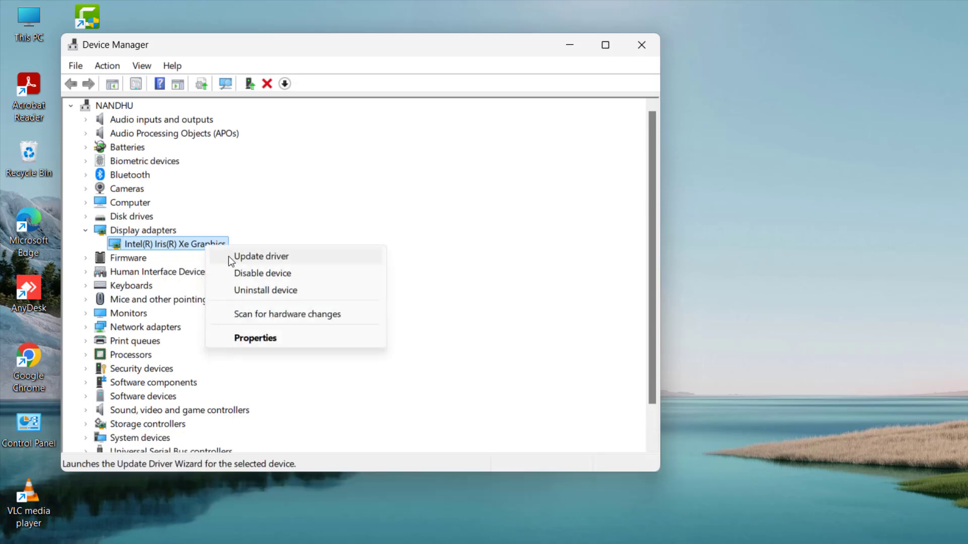
{"action": "left_click", "coordinate": [285, 258]}
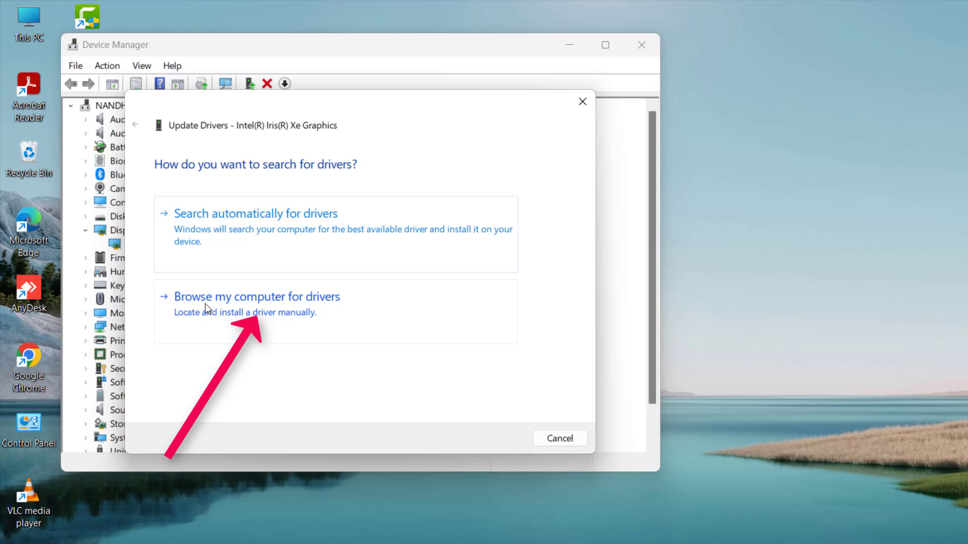
{"action": "left_click", "coordinate": [298, 309]}
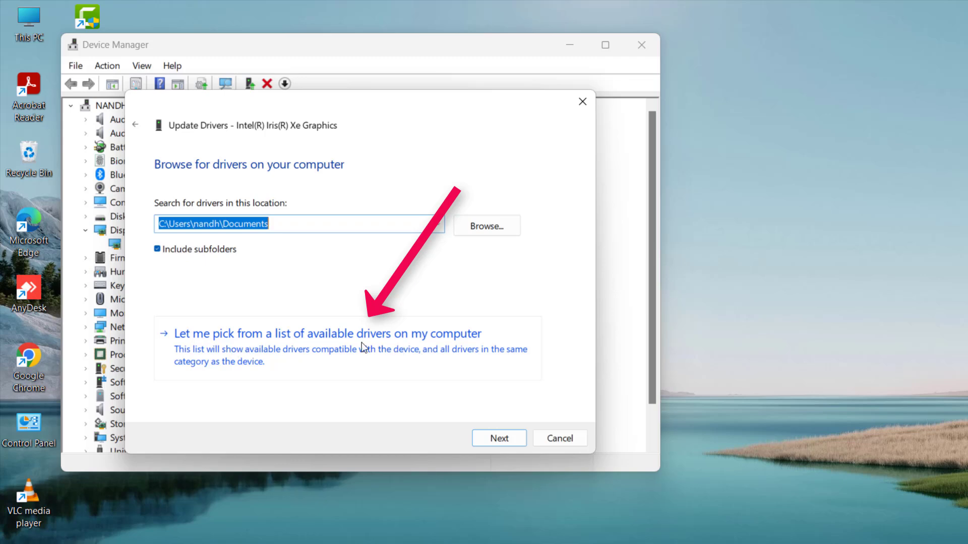
{"action": "left_click", "coordinate": [389, 350]}
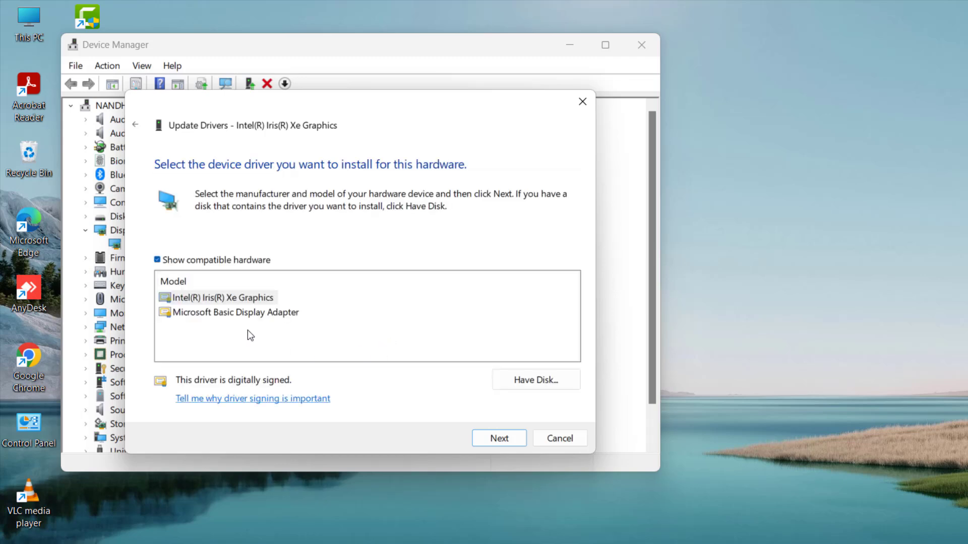
{"action": "left_click", "coordinate": [209, 298]}
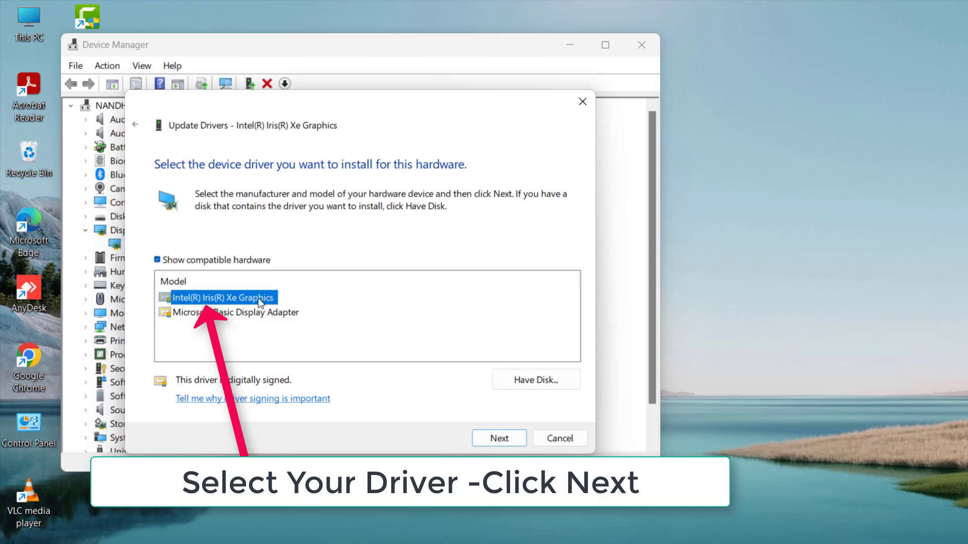
{"action": "left_click", "coordinate": [499, 444]}
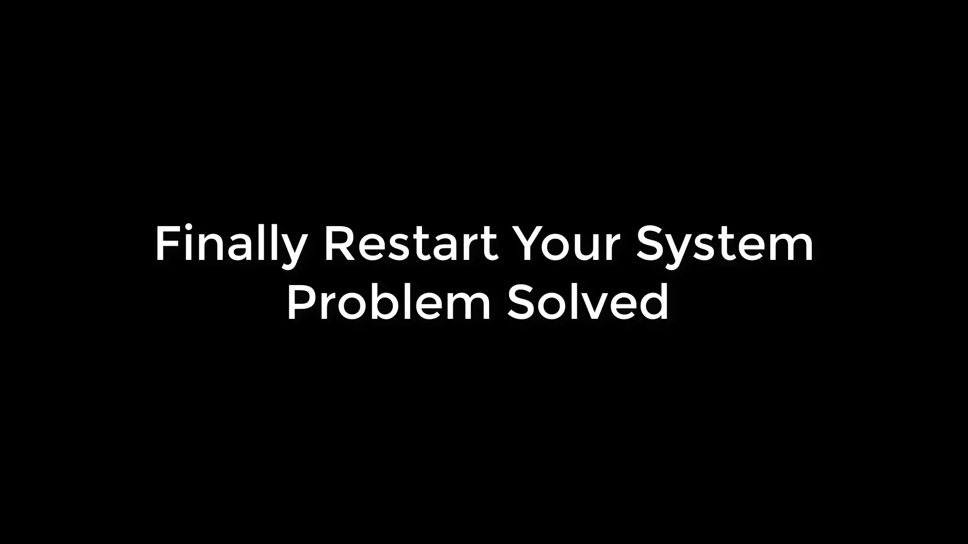